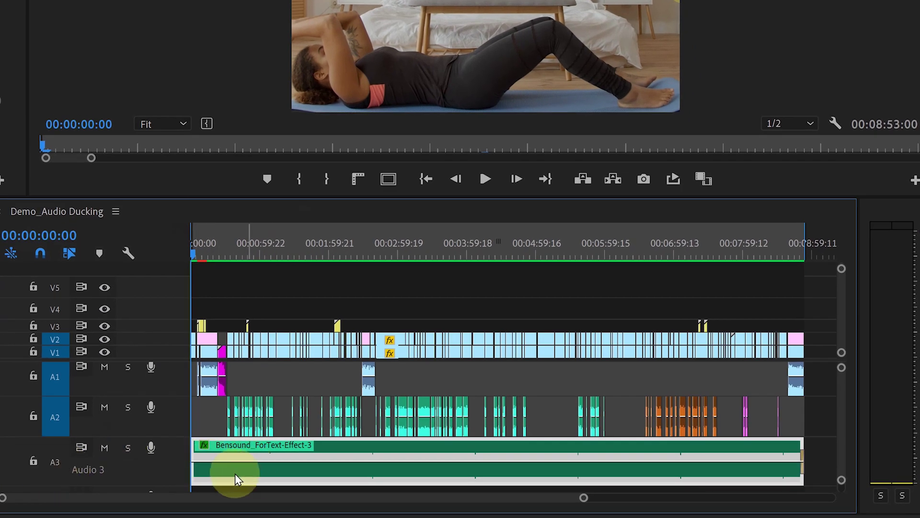
# Step: Review the opening dialogue and play back the mix from around 00:02:57:18
pyautogui.click(231, 246)
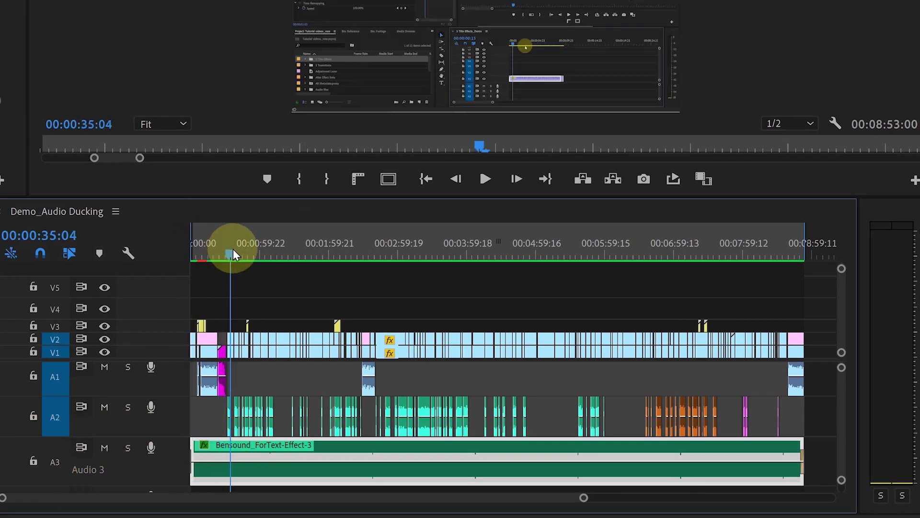
pyautogui.click(201, 254)
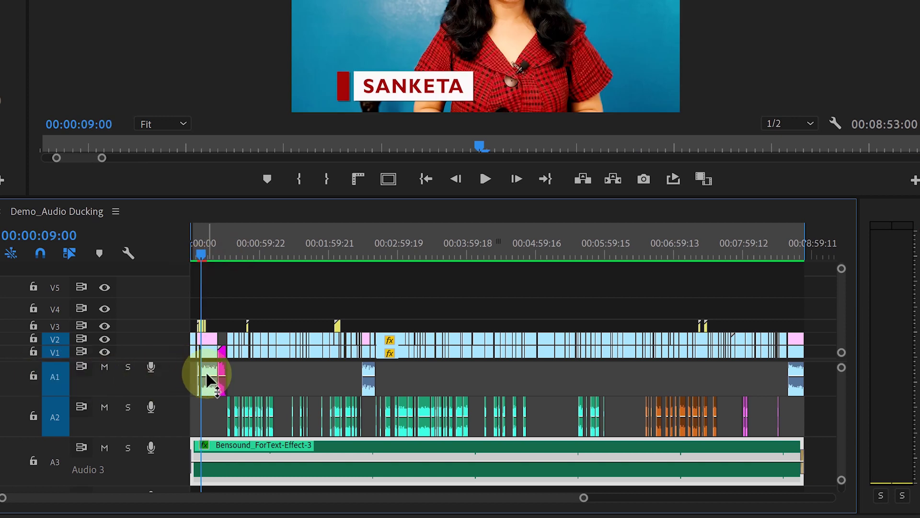
pyautogui.moveTo(202, 255)
pyautogui.mouseDown()
pyautogui.moveTo(226, 278)
pyautogui.moveTo(215, 255)
pyautogui.mouseUp()
pyautogui.click(211, 371)
pyautogui.moveTo(513, 498); pyautogui.dragTo(514, 497)
pyautogui.click(387, 256)
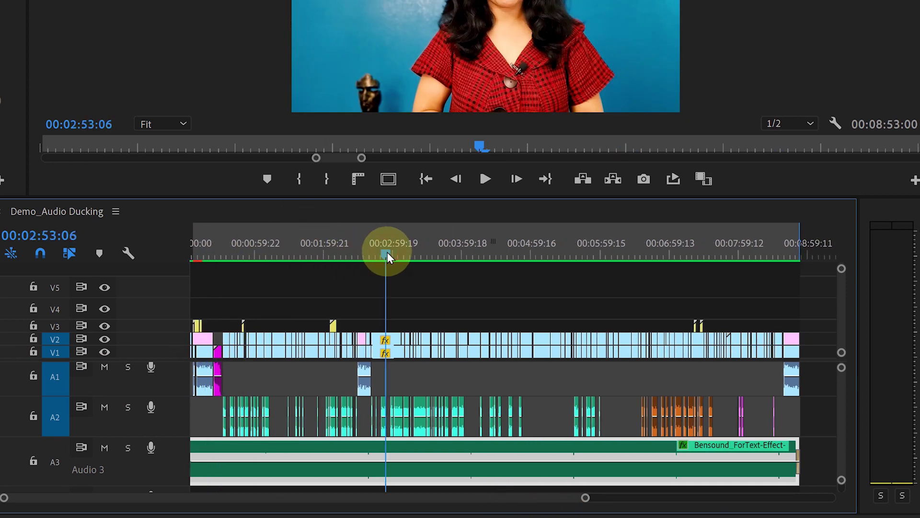
pyautogui.click(392, 259)
pyautogui.press('space')
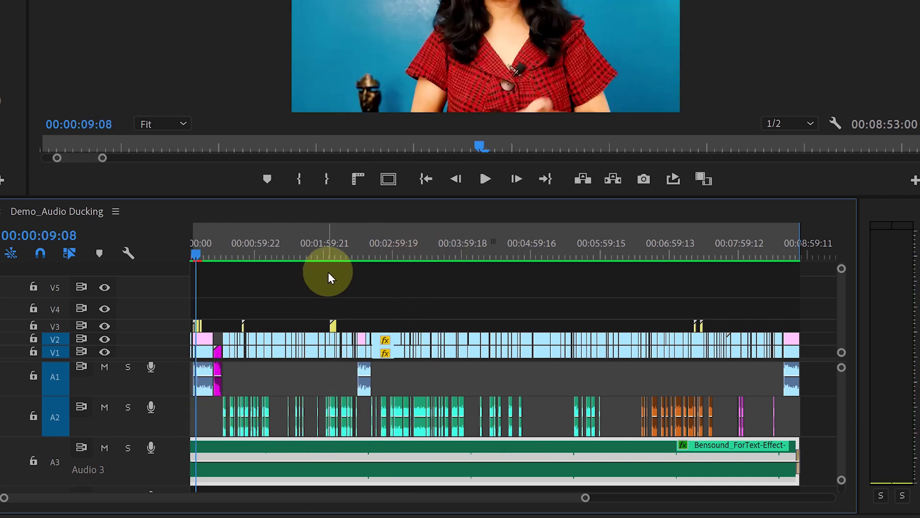
pyautogui.press('=')
pyautogui.press('=')
pyautogui.press('=')
# Step: Zoom in on the opening and add the first music volume dip with keyframes
pyautogui.moveTo(270, 254); pyautogui.dragTo(240, 256)
pyautogui.press('Right')
pyautogui.press('Right')
pyautogui.press('Right')
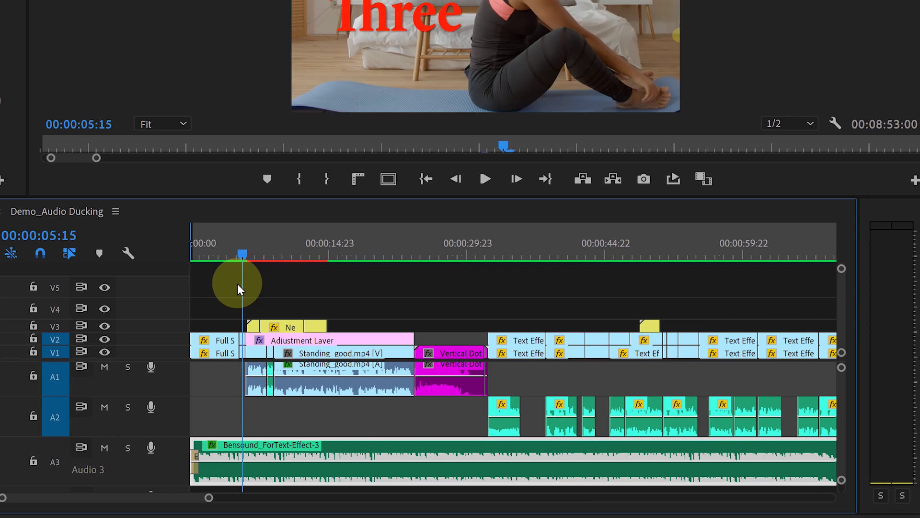
pyautogui.click(242, 462)
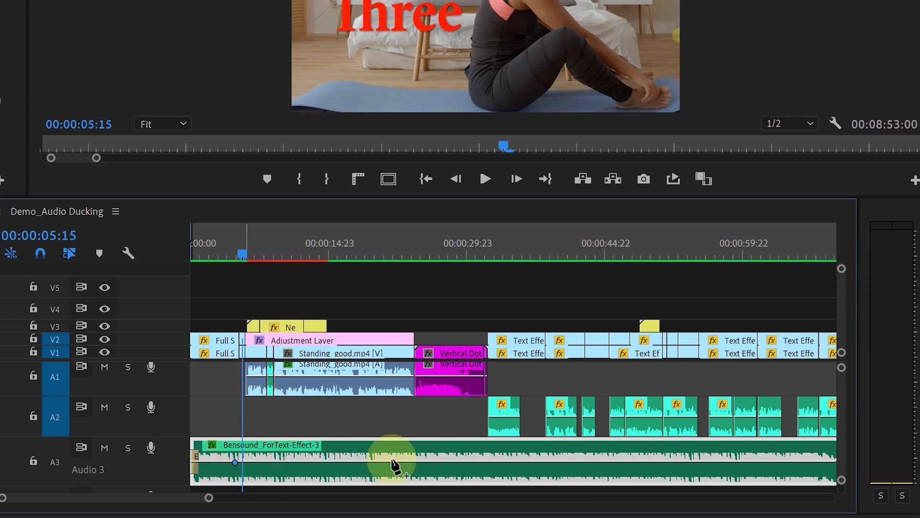
pyautogui.click(515, 462)
pyautogui.click(523, 462)
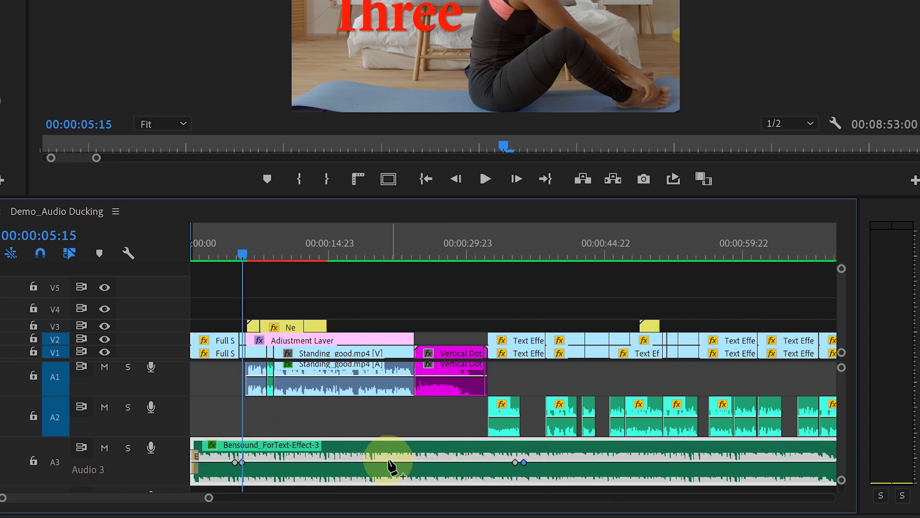
pyautogui.moveTo(383, 466); pyautogui.dragTo(226, 499)
# Step: Add keyframes around the next dialogue passages and lower the music between them
pyautogui.hscroll(6, 128, 499)
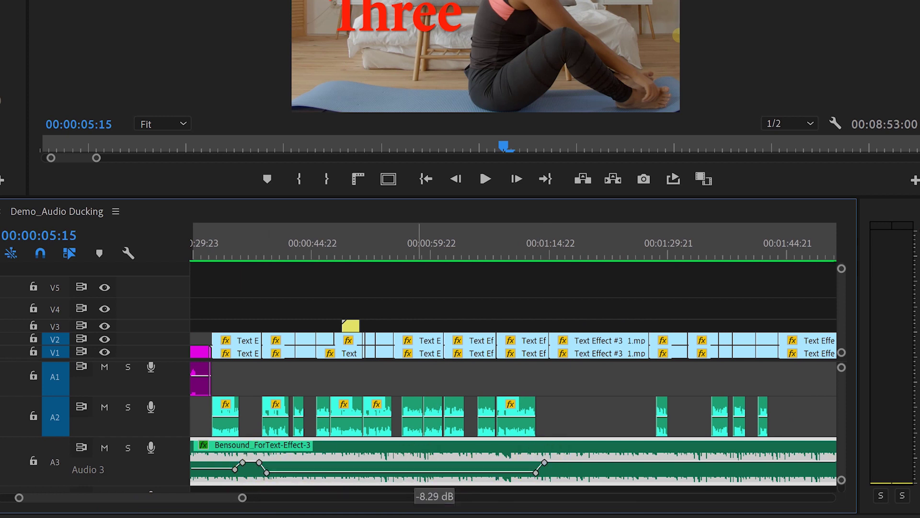
pyautogui.scroll(-3, 213, 503)
pyautogui.scroll(-5, 438, 464)
pyautogui.click(445, 462)
pyautogui.click(453, 462)
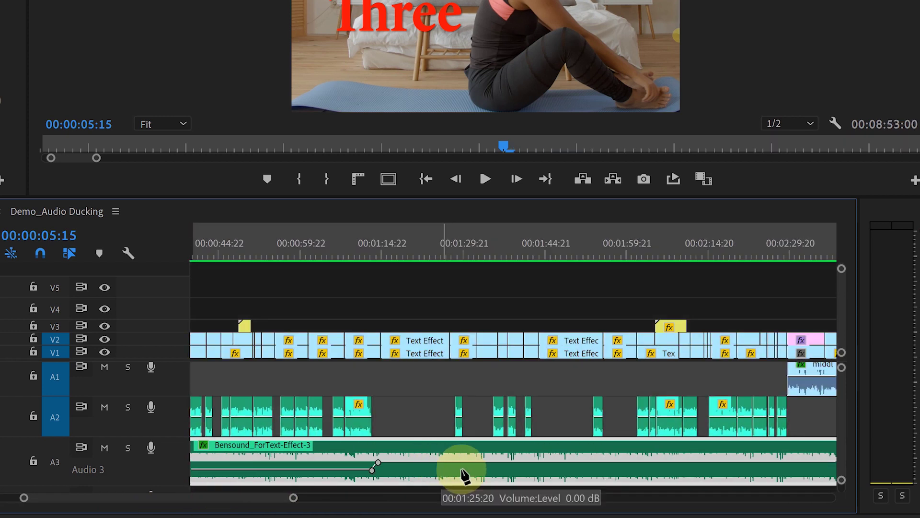
pyautogui.click(465, 462)
pyautogui.click(474, 462)
pyautogui.moveTo(460, 462); pyautogui.dragTo(462, 470)
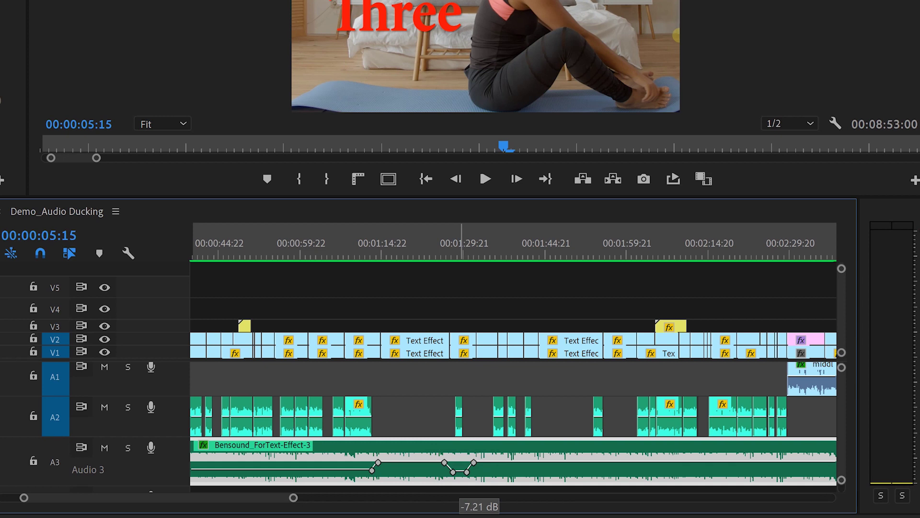
# Step: Add two more keyframed dips further along the A3 music clip
pyautogui.click(527, 463)
pyautogui.click(534, 463)
pyautogui.click(585, 462)
pyautogui.click(591, 463)
pyautogui.moveTo(559, 463); pyautogui.dragTo(564, 470)
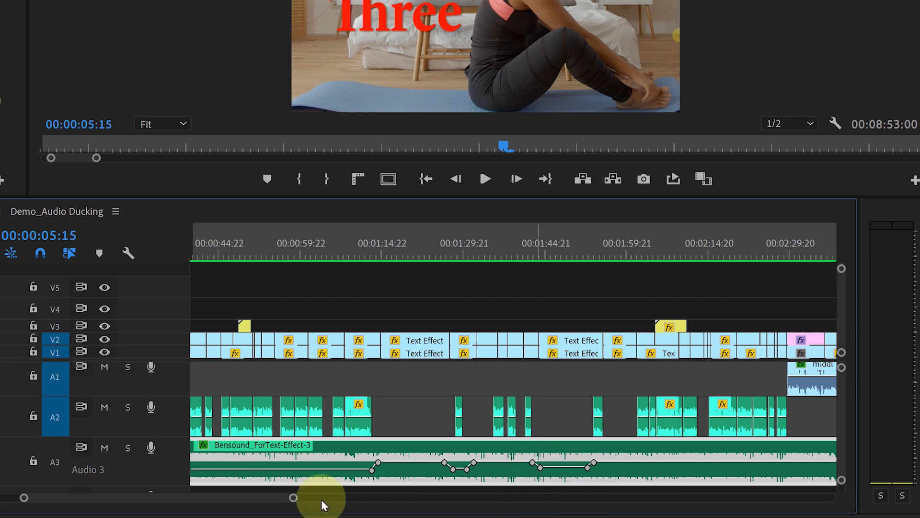
pyautogui.scroll(-2, 335, 501)
pyautogui.moveTo(261, 493); pyautogui.dragTo(279, 498)
pyautogui.scroll(-2, 185, 499)
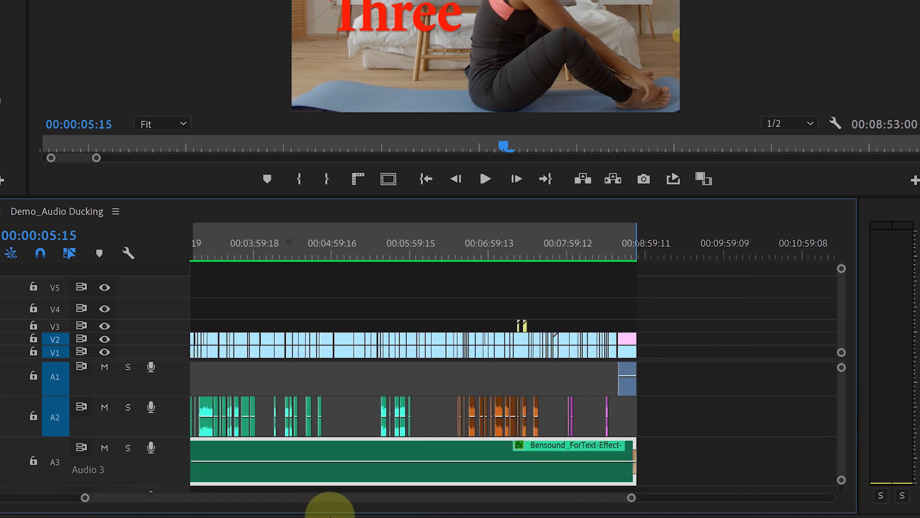
pyautogui.scroll(2, 312, 498)
pyautogui.click(347, 250)
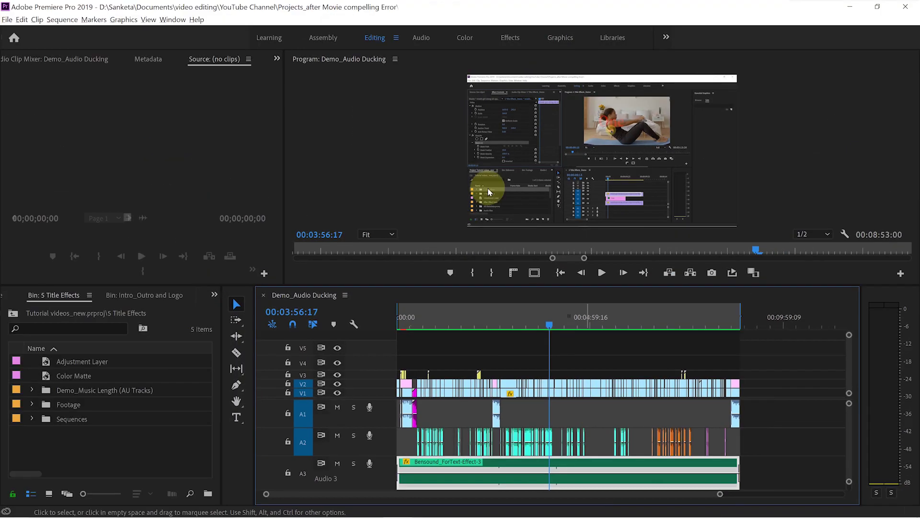
# Step: Switch to the Audio workspace and widen the Essential Sound panel
pyautogui.click(421, 38)
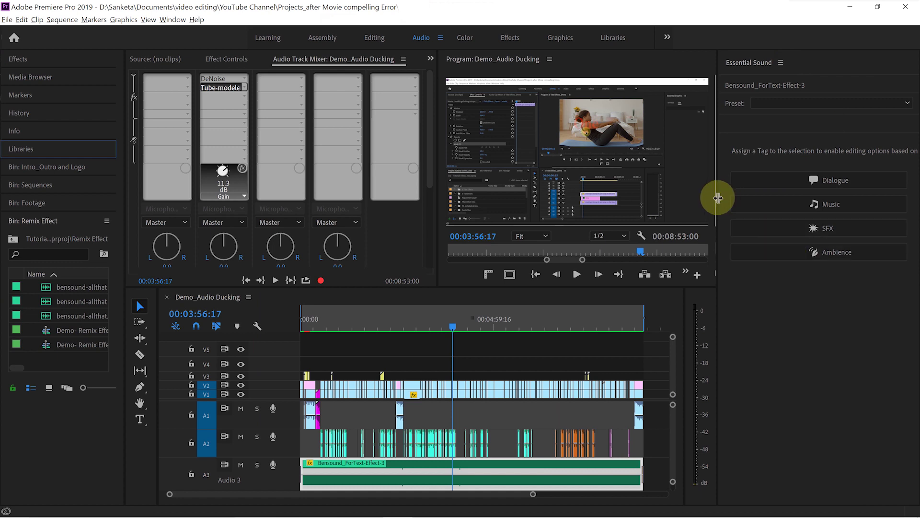
pyautogui.moveTo(718, 198); pyautogui.dragTo(700, 209)
pyautogui.click(301, 441)
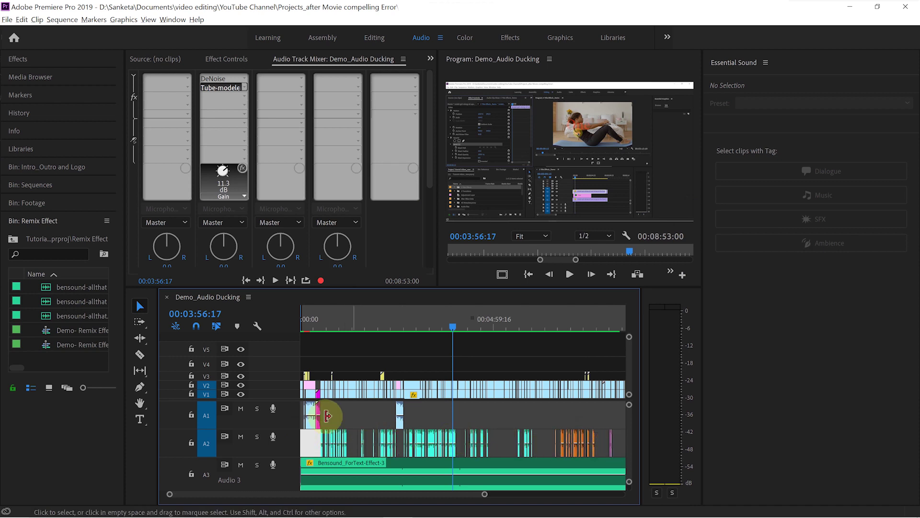
# Step: Return the playhead near the start and inspect the Vertical Dots audio clip
pyautogui.moveTo(401, 321); pyautogui.dragTo(321, 335)
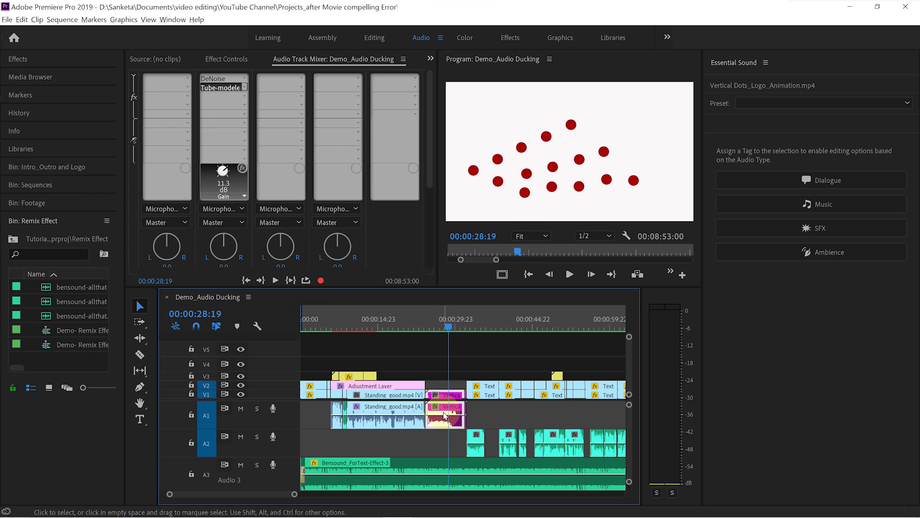
pyautogui.click(474, 416)
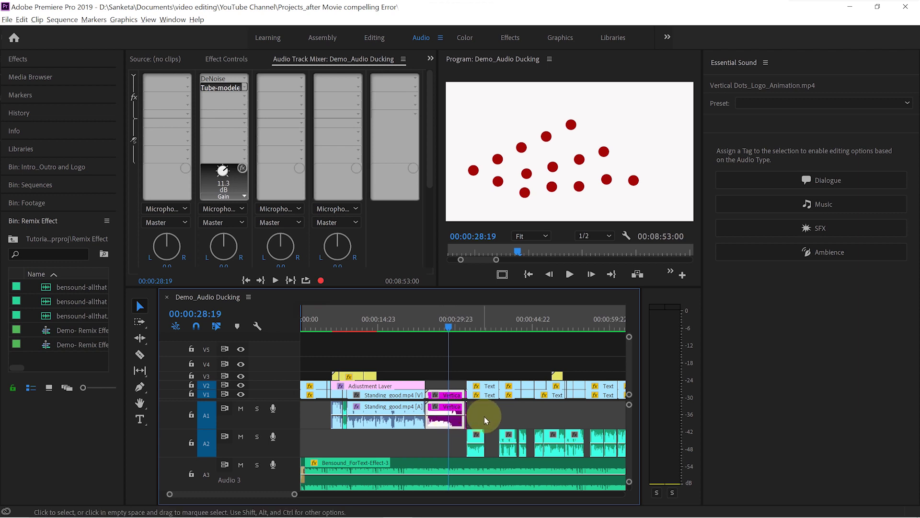
pyautogui.click(484, 416)
pyautogui.click(452, 422)
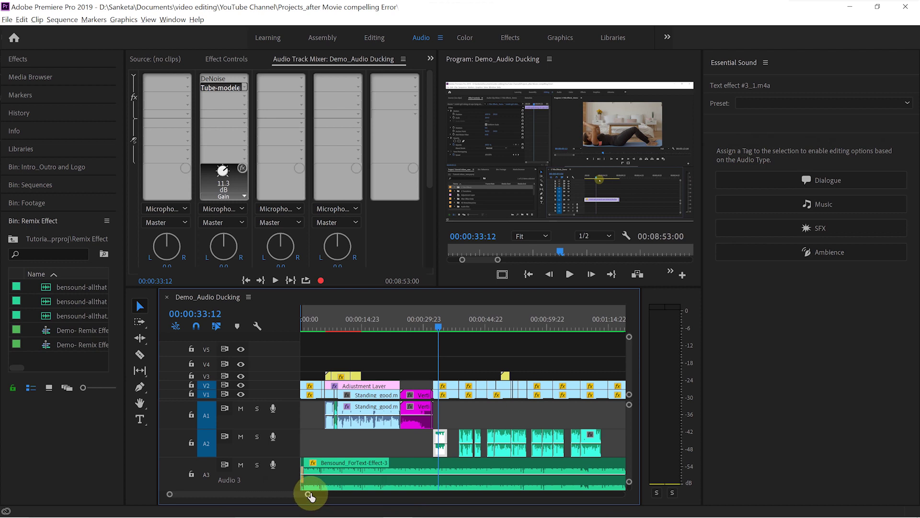
# Step: Zoom out and tag the A2 and A1 clips as Dialogue
pyautogui.moveTo(308, 498); pyautogui.dragTo(518, 498)
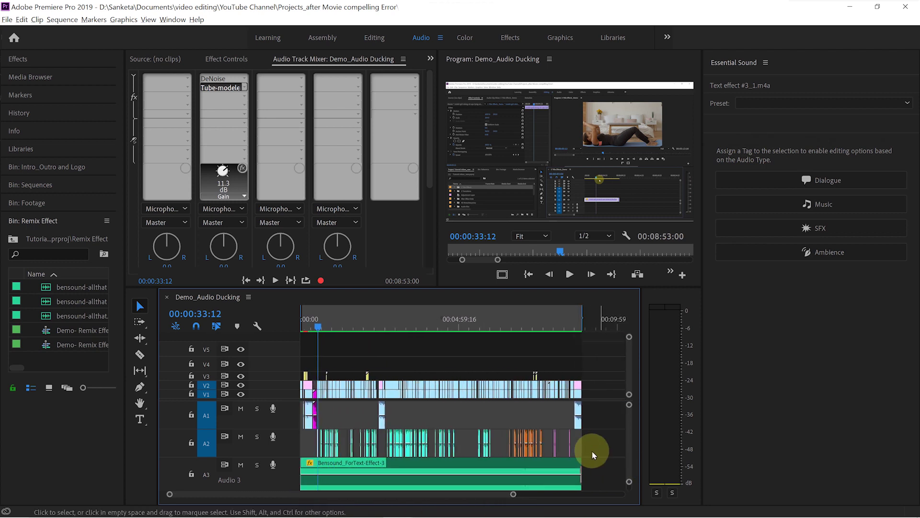
pyautogui.moveTo(541, 443); pyautogui.dragTo(308, 441)
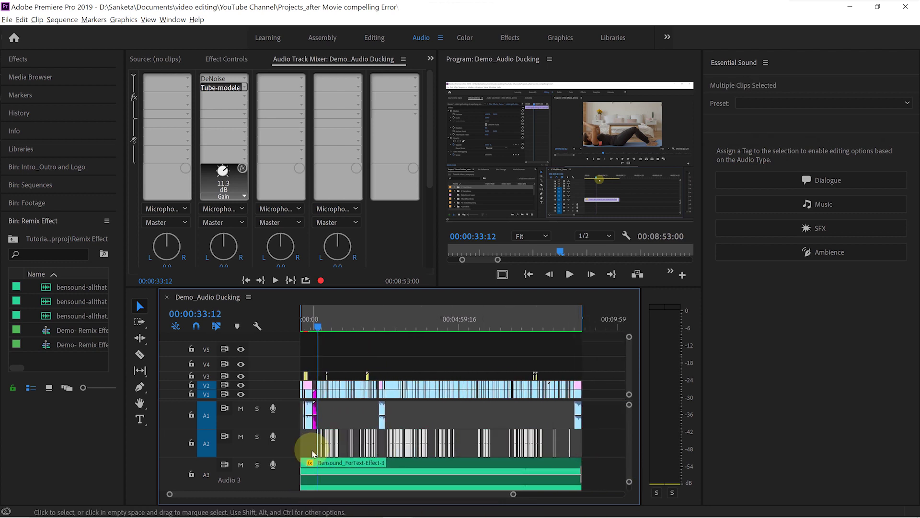
pyautogui.click(821, 185)
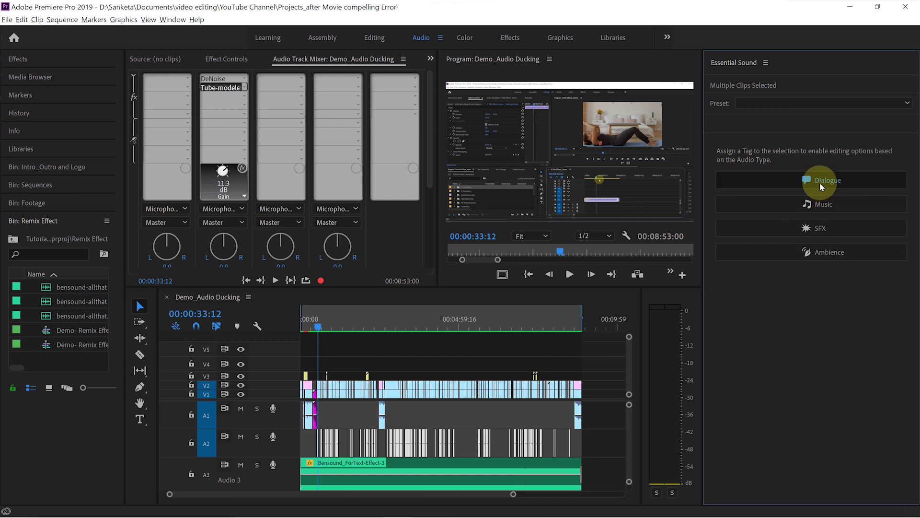
pyautogui.moveTo(596, 401); pyautogui.dragTo(377, 416)
pyautogui.click(831, 180)
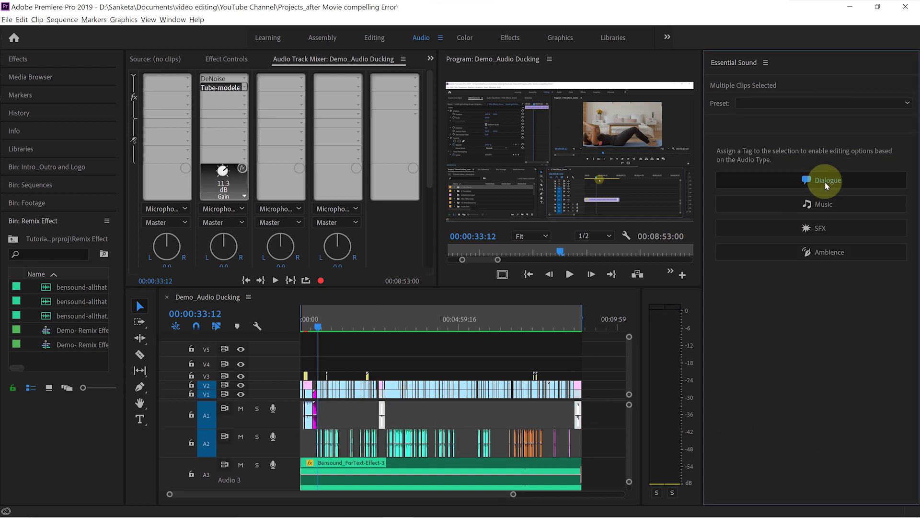
# Step: Reselect the A1 Standing_good clips and tag them as Dialogue
pyautogui.click(304, 320)
pyautogui.scroll(5, 431, 445)
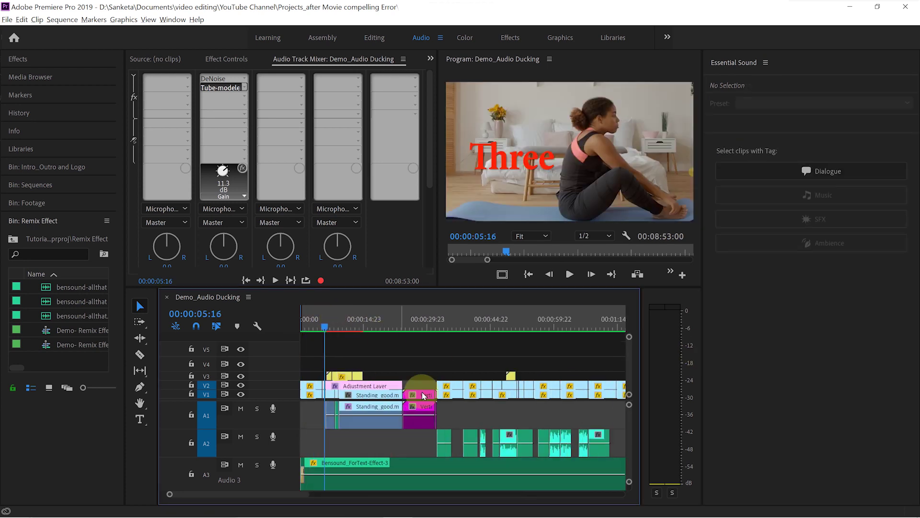
pyautogui.scroll(-5, 434, 459)
pyautogui.moveTo(456, 447); pyautogui.dragTo(351, 407)
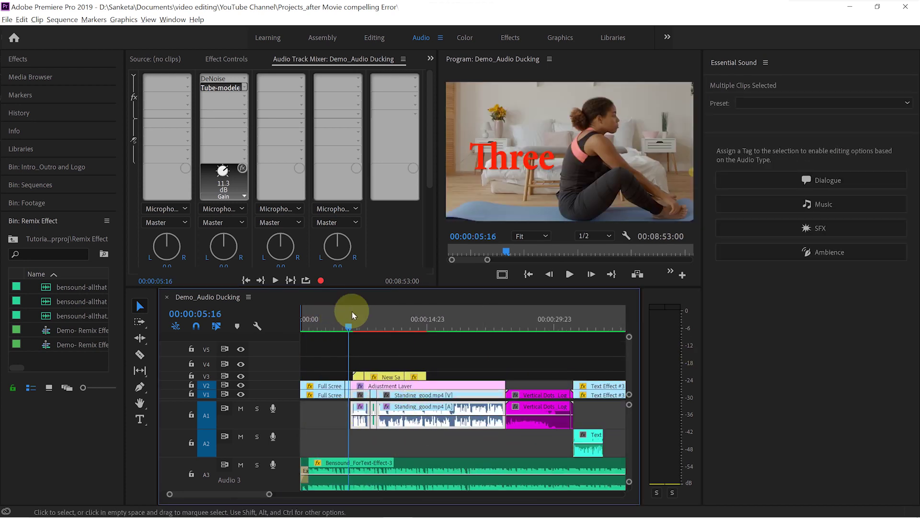
pyautogui.click(354, 330)
pyautogui.moveTo(469, 443); pyautogui.dragTo(350, 408)
pyautogui.click(828, 179)
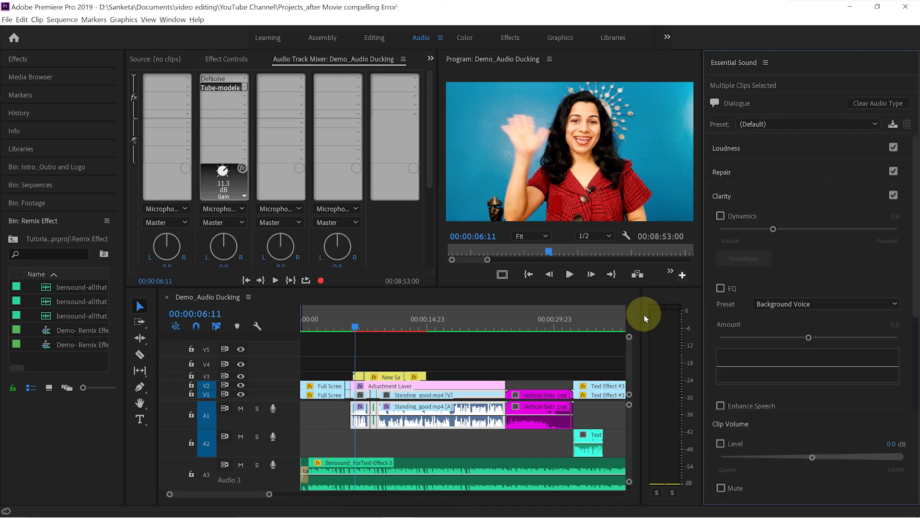
# Step: Clear the selection and select the Bensound music clip on A3
pyautogui.moveTo(520, 318)
pyautogui.mouseDown()
pyautogui.moveTo(533, 321)
pyautogui.moveTo(524, 330)
pyautogui.mouseUp()
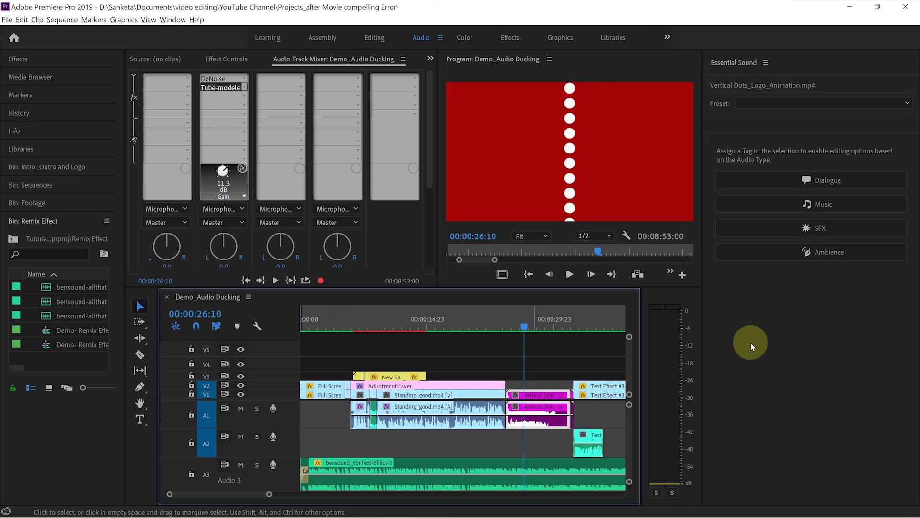
pyautogui.click(825, 209)
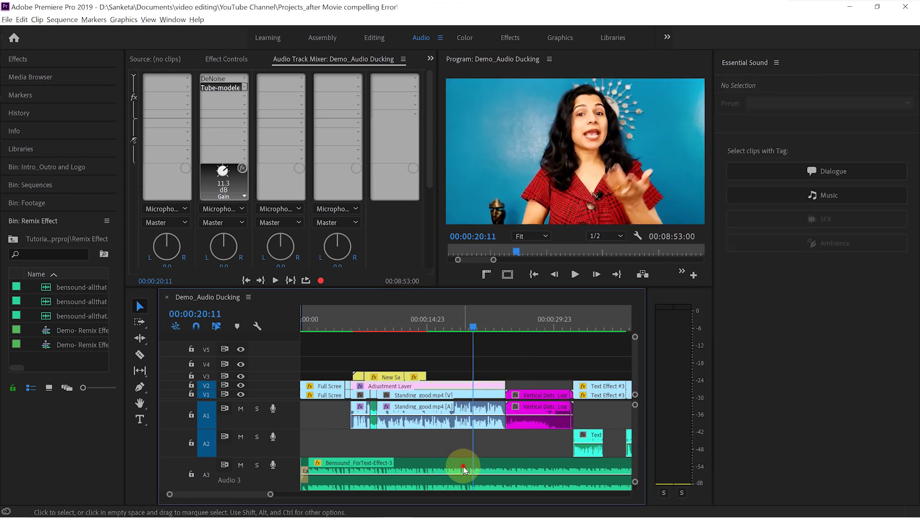
pyautogui.click(465, 472)
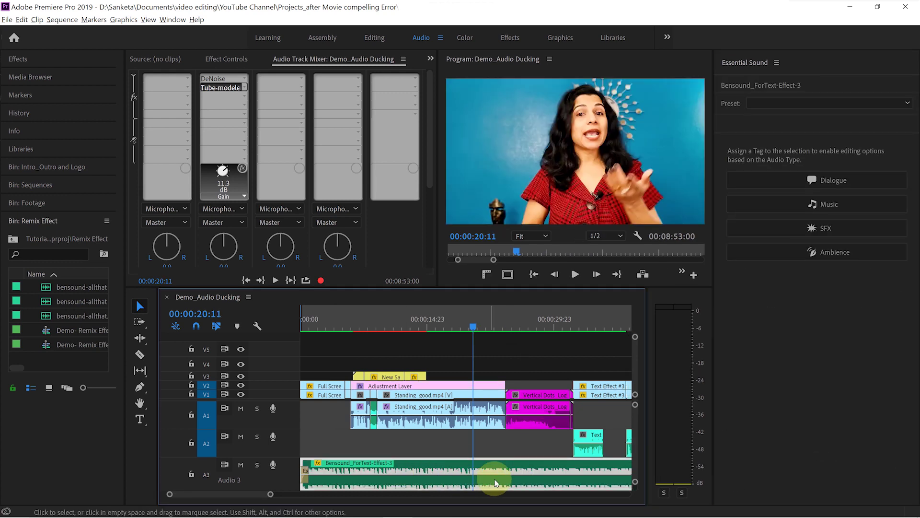
# Step: Tag Bensound as Music and enable Ducking: sensitivity 6.0, −18.0 dB, 800 ms fades
pyautogui.click(833, 205)
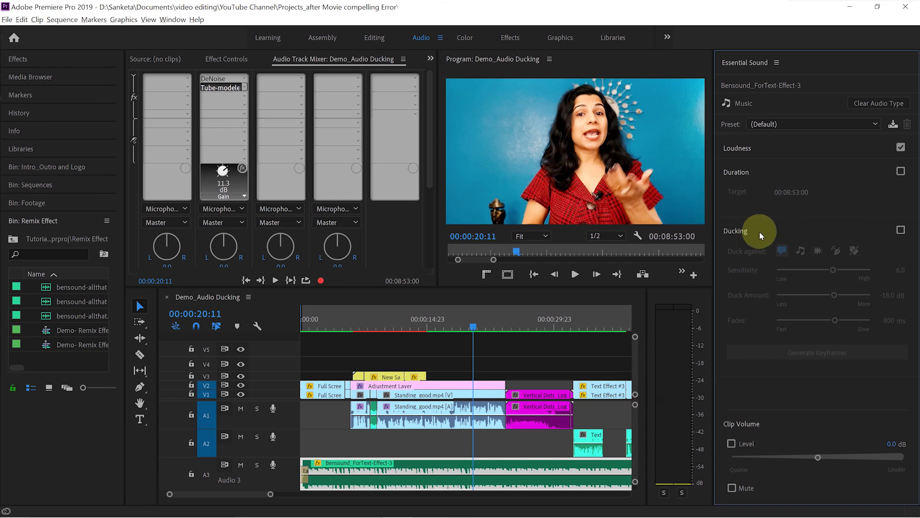
pyautogui.click(900, 231)
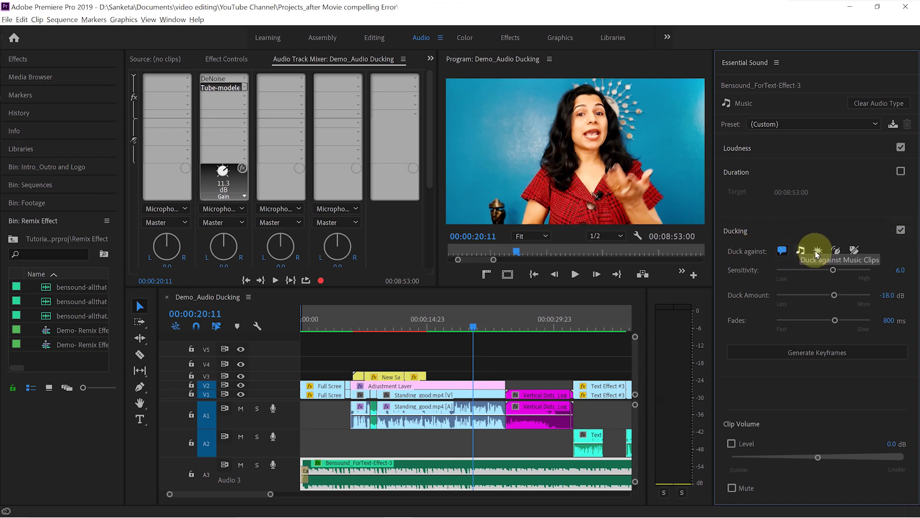
pyautogui.click(853, 251)
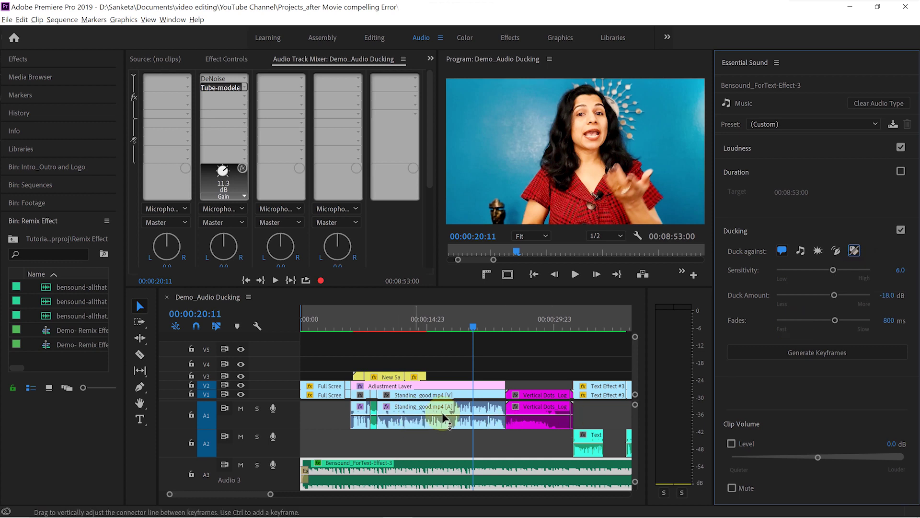
pyautogui.click(800, 251)
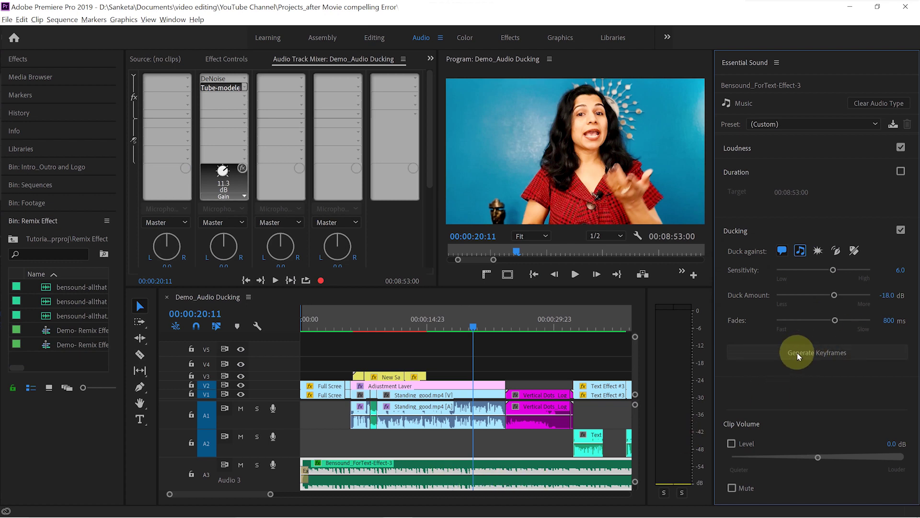
# Step: Generate ducking keyframes on the Bensound music clip and widen the timeline panels
pyautogui.click(809, 356)
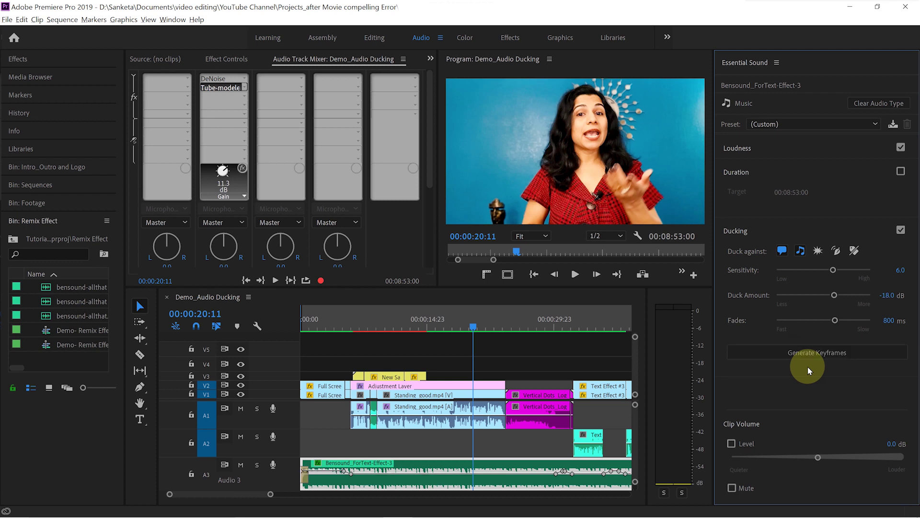
pyautogui.moveTo(714, 393); pyautogui.dragTo(732, 393)
pyautogui.hscroll(10, 273, 495)
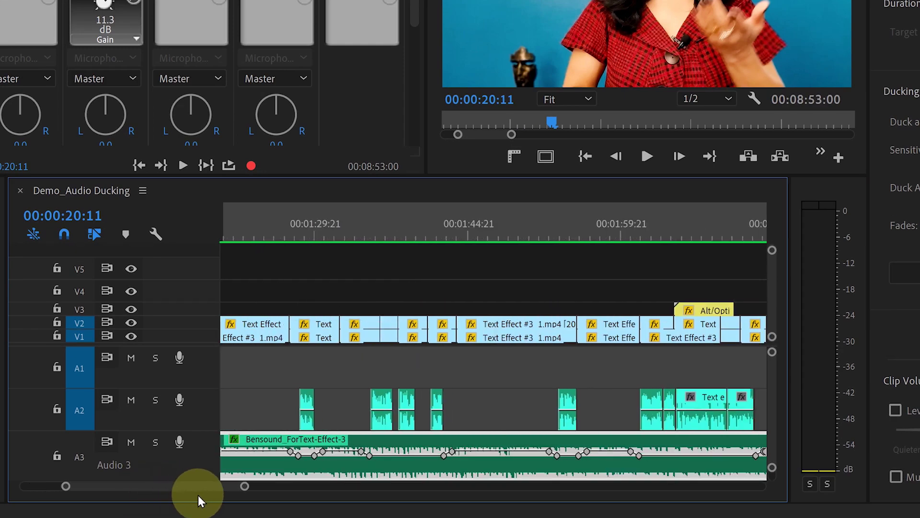
pyautogui.scroll(-8, 197, 496)
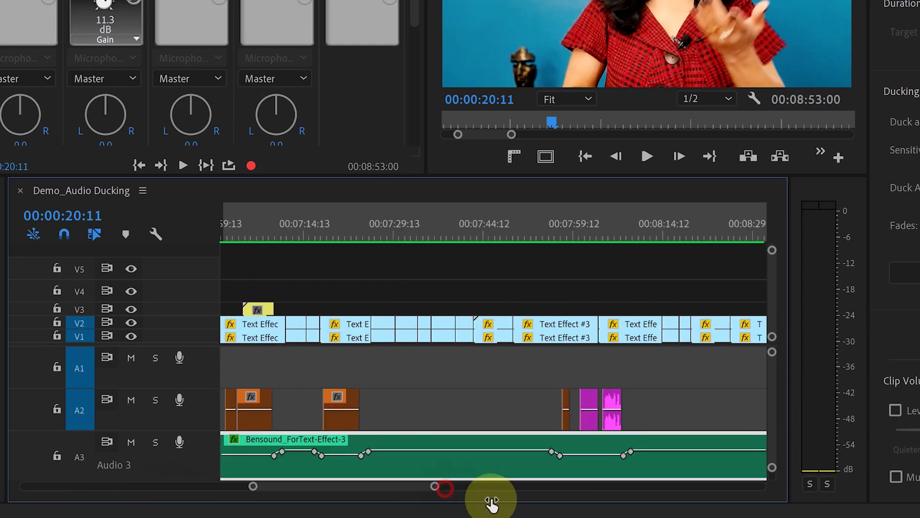
pyautogui.scroll(2, 403, 488)
pyautogui.moveTo(357, 488); pyautogui.dragTo(290, 492)
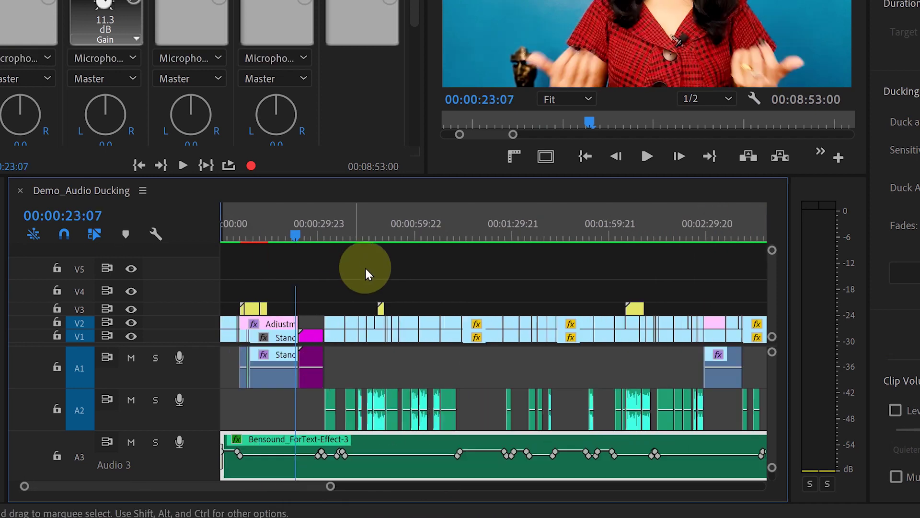
pyautogui.press('=')
pyautogui.press('=')
pyautogui.press('=')
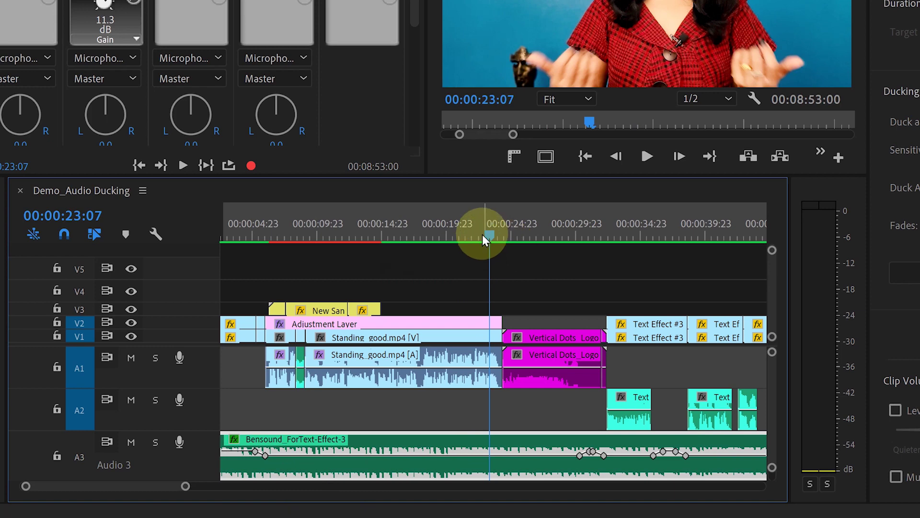
pyautogui.moveTo(484, 234); pyautogui.dragTo(514, 248)
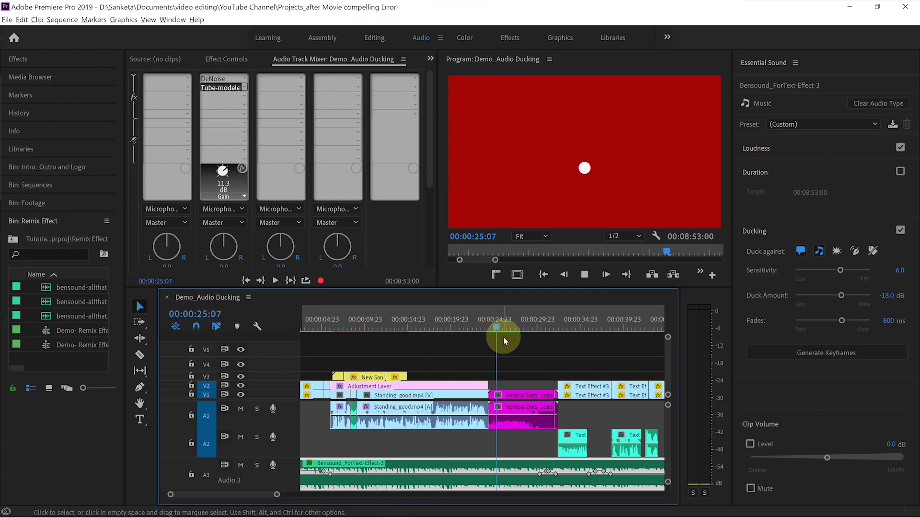
pyautogui.press('space')
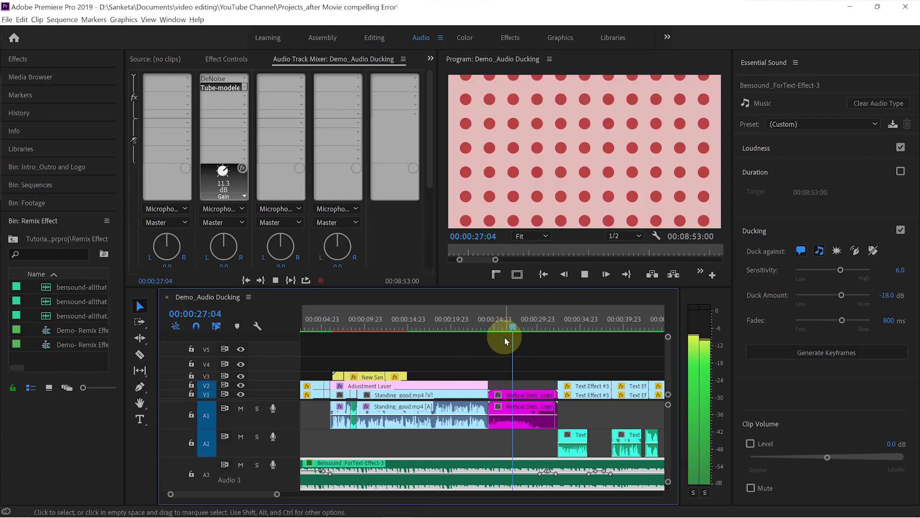
# Step: Add a keyframe on A3's volume line, pull that stretch to −47.54 dB, and replay
pyautogui.click(482, 326)
pyautogui.press('p')
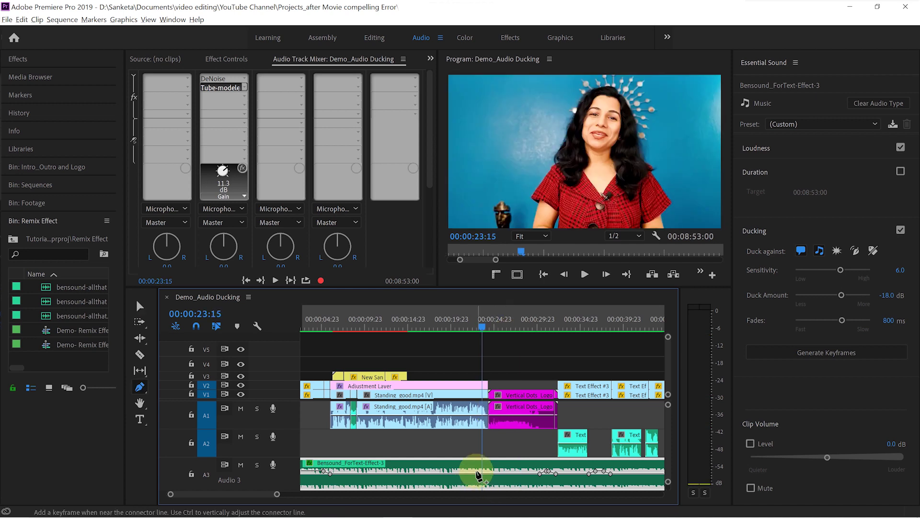
pyautogui.click(484, 474)
pyautogui.press('v')
pyautogui.moveTo(512, 474); pyautogui.dragTo(527, 477)
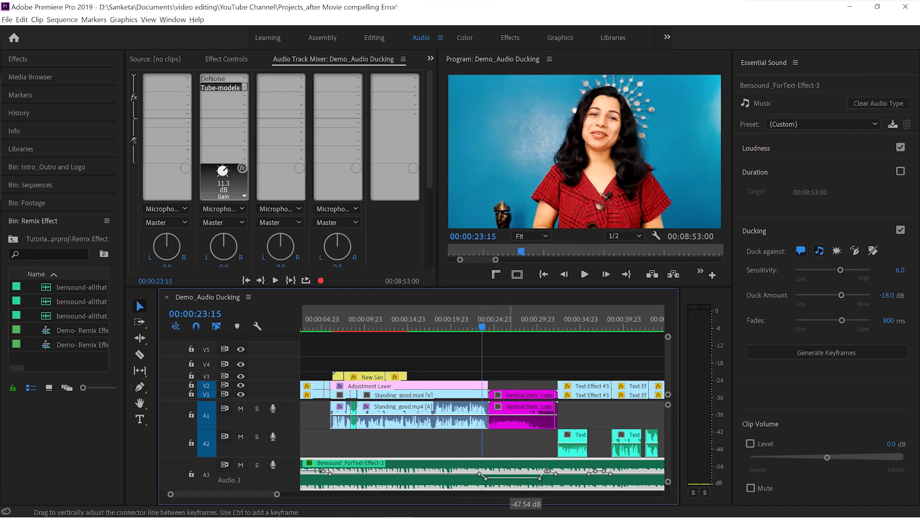
pyautogui.press('space')
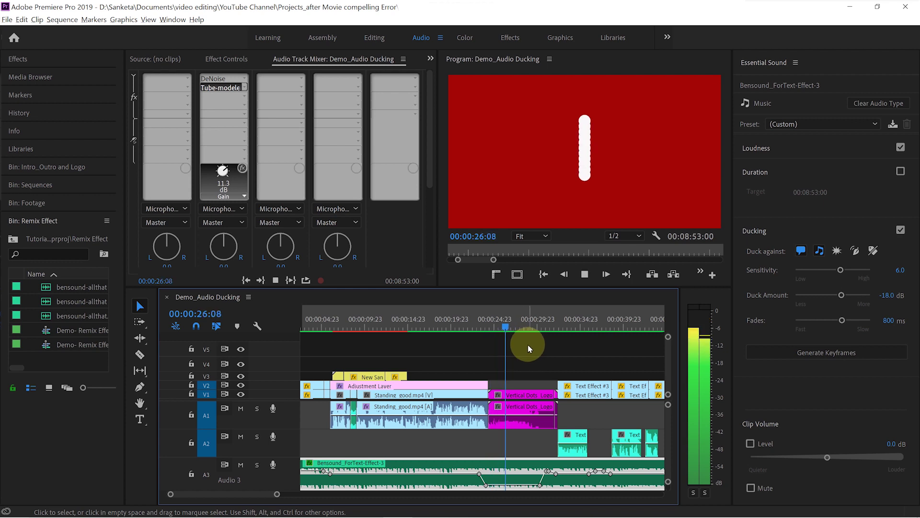
pyautogui.press('space')
# Step: Zoom out to the whole sequence and reselect the Bensound music clip
pyautogui.click(510, 350)
pyautogui.press('\\')
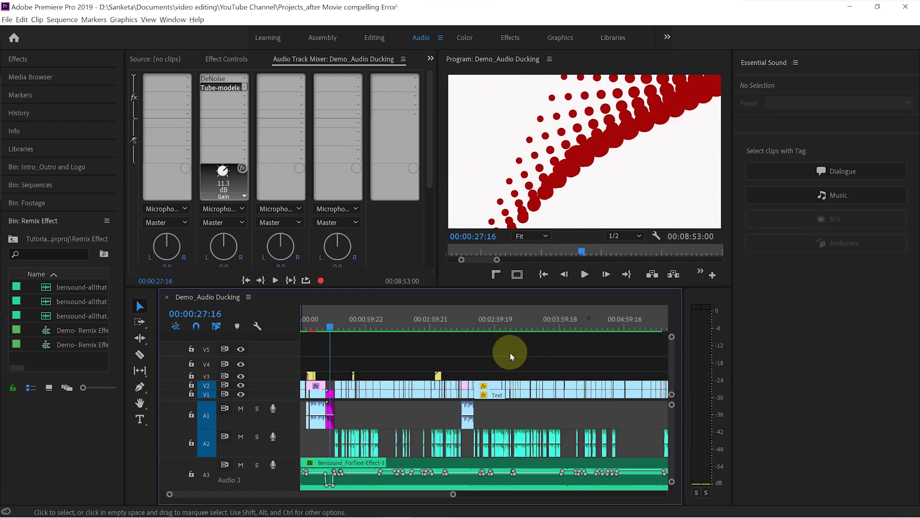
pyautogui.press('-')
pyautogui.click(476, 469)
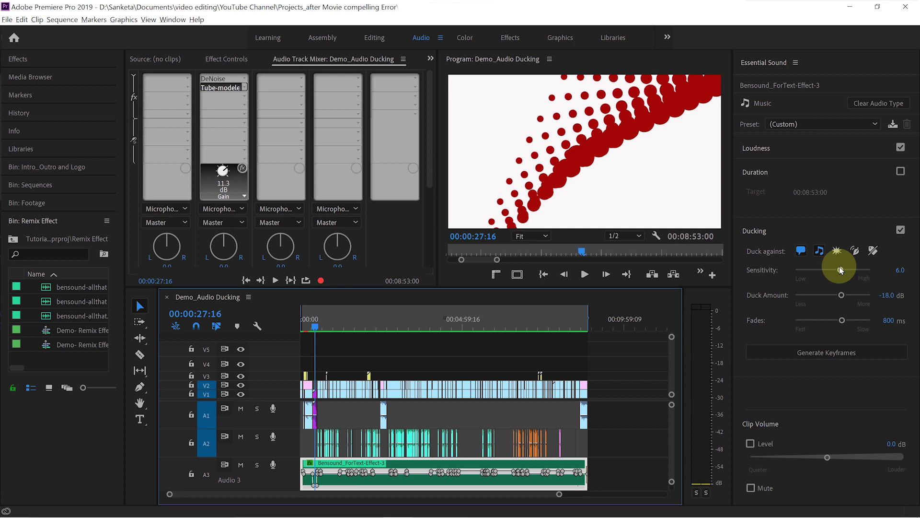
# Step: Raise ducking sensitivity to 10.0, regenerate keyframes, and zoom in to inspect them
pyautogui.moveTo(839, 267); pyautogui.dragTo(851, 269)
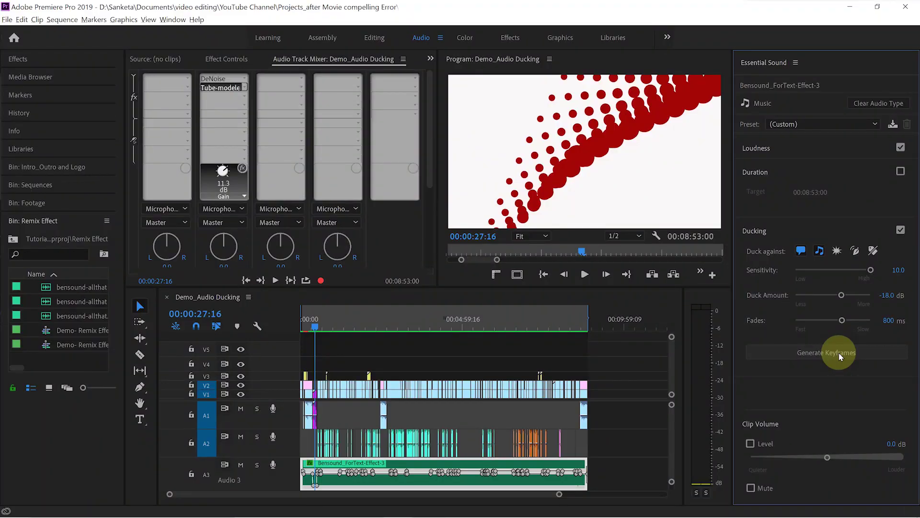
pyautogui.click(838, 354)
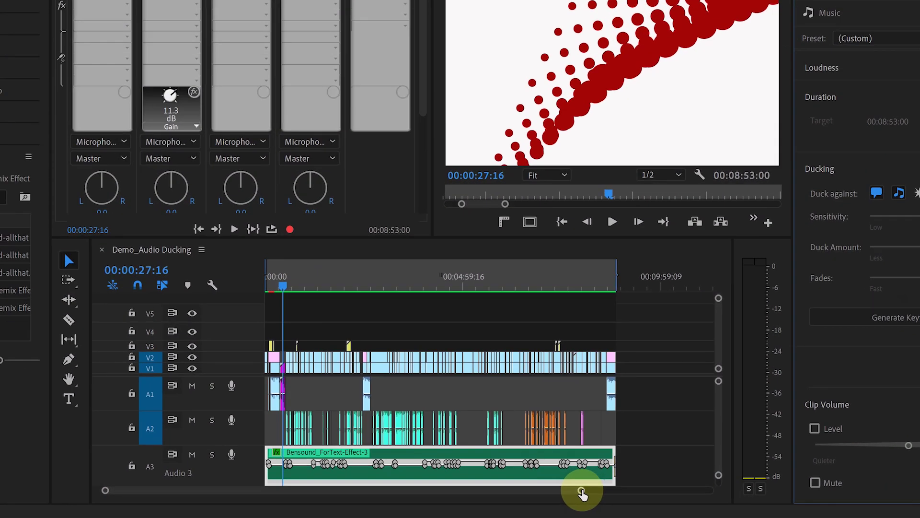
pyautogui.moveTo(559, 494); pyautogui.dragTo(370, 493)
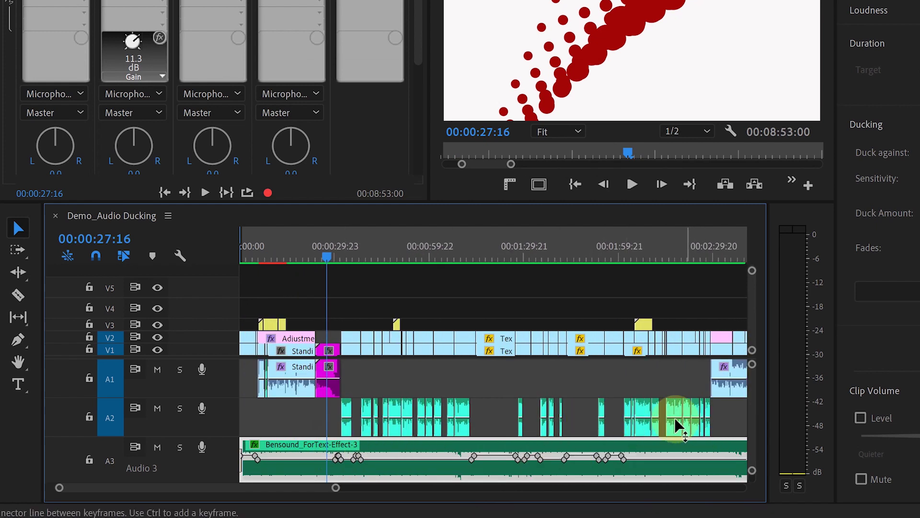
pyautogui.scroll(-5, 557, 430)
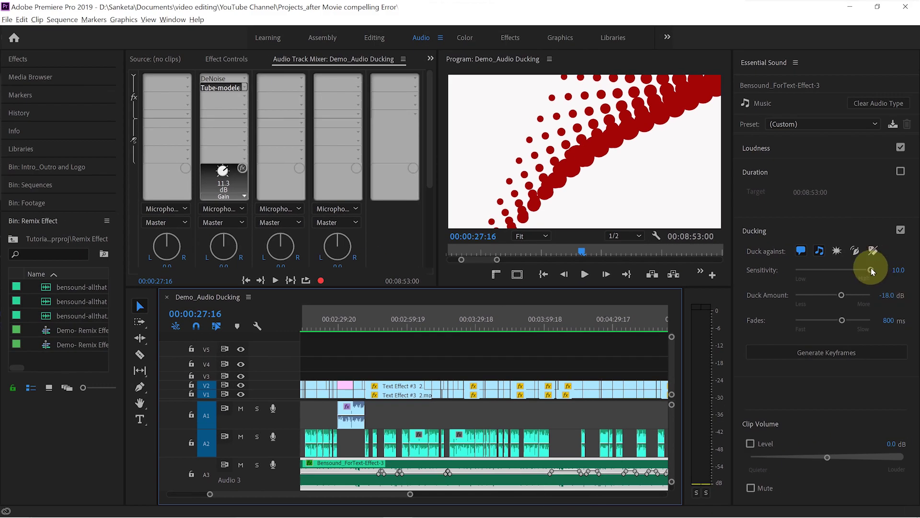
# Step: Lower ducking sensitivity to 7.0, regenerate keyframes, and scrub to review the ducking
pyautogui.moveTo(871, 269); pyautogui.dragTo(807, 274)
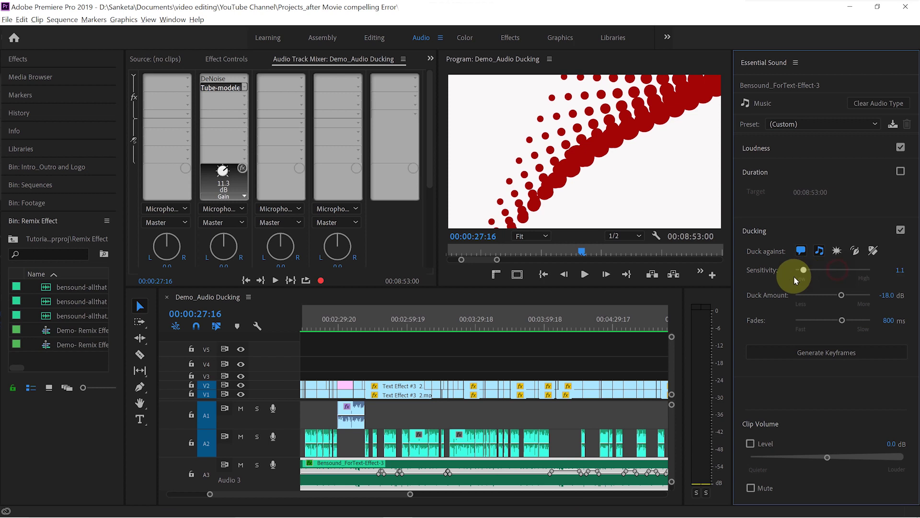
pyautogui.click(823, 351)
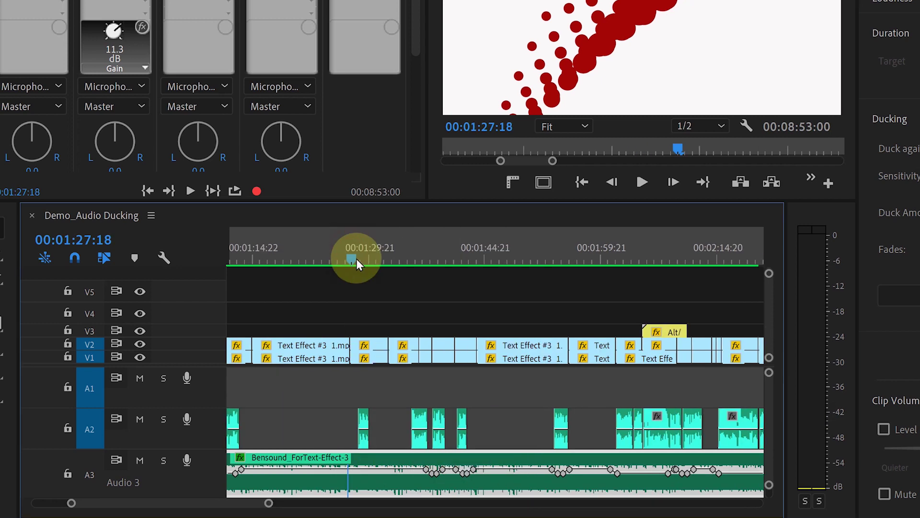
pyautogui.moveTo(356, 258); pyautogui.dragTo(371, 266)
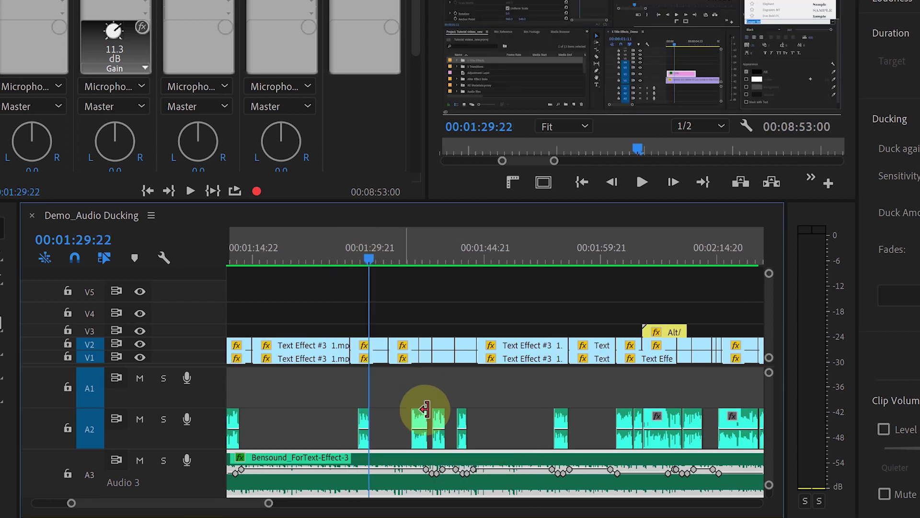
pyautogui.moveTo(368, 255); pyautogui.dragTo(399, 274)
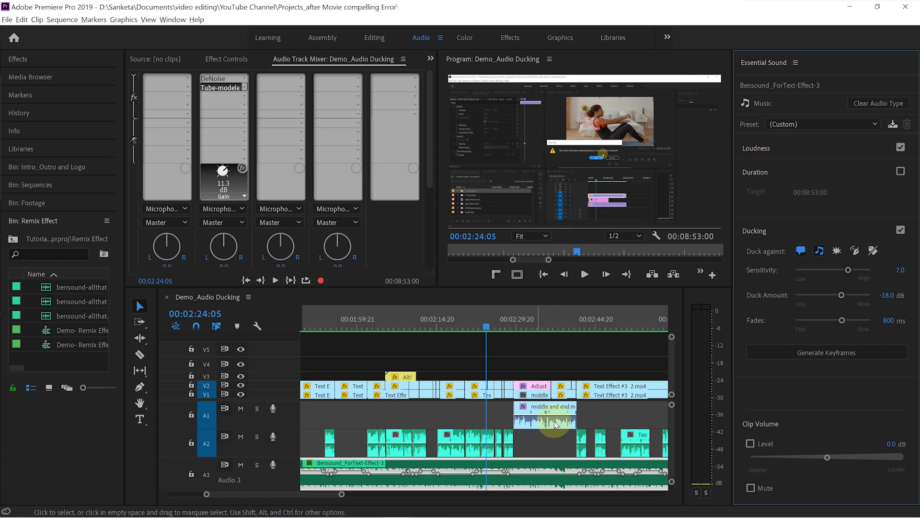
# Step: Set Duck Amount to −12 dB, regenerate keyframes, and play back from 00:02:15:04
pyautogui.click(518, 321)
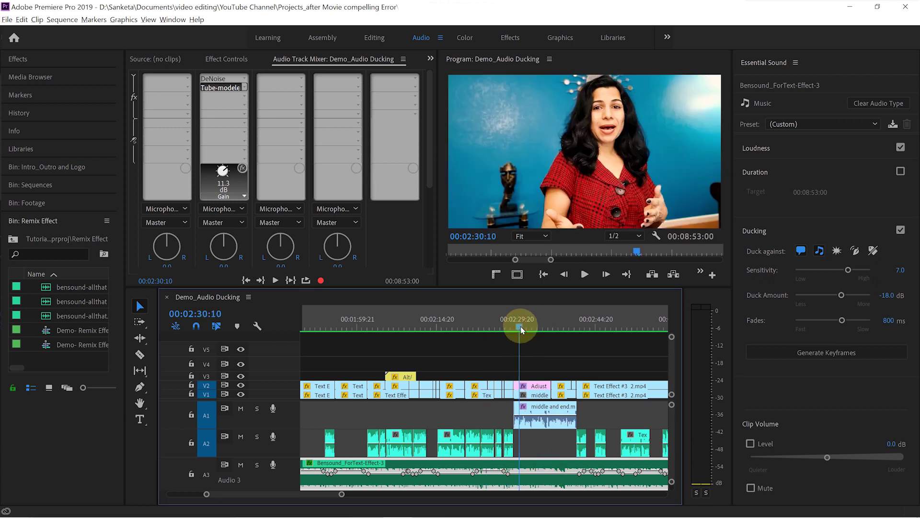
pyautogui.click(895, 310)
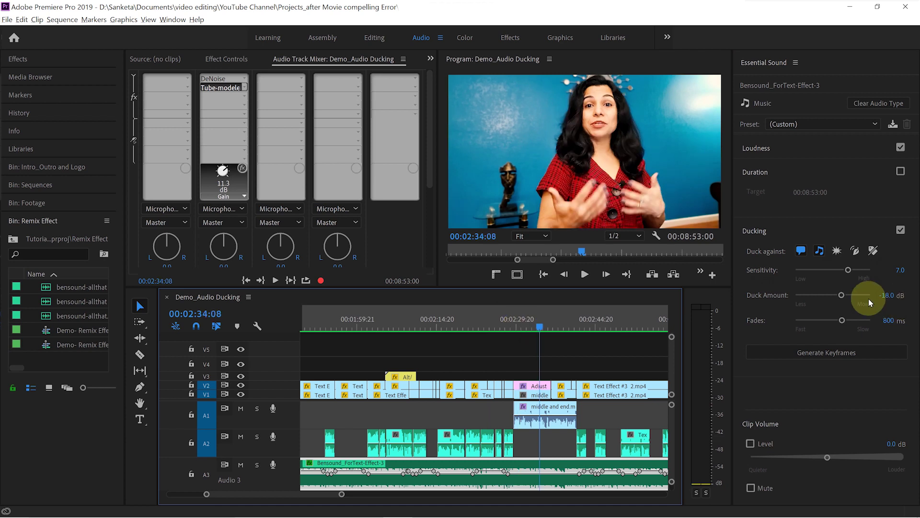
pyautogui.click(887, 296)
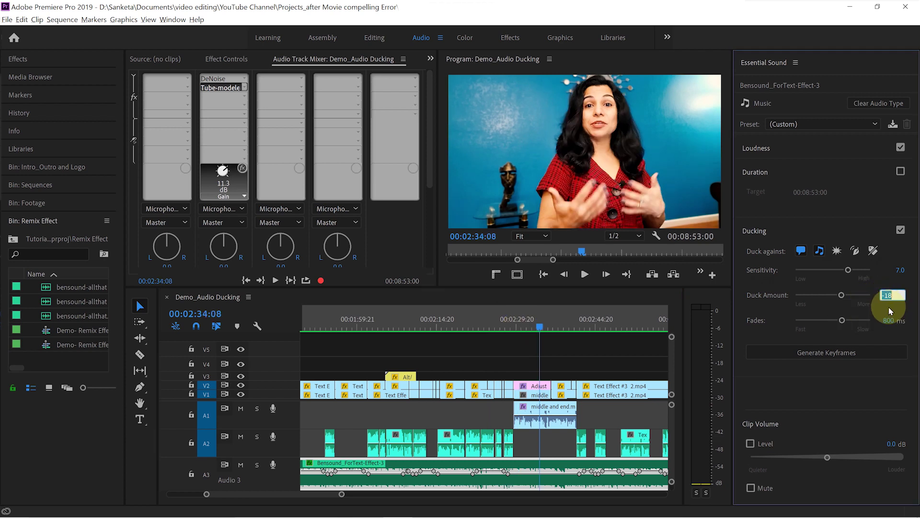
pyautogui.write('-')
pyautogui.click(831, 377)
pyautogui.click(832, 353)
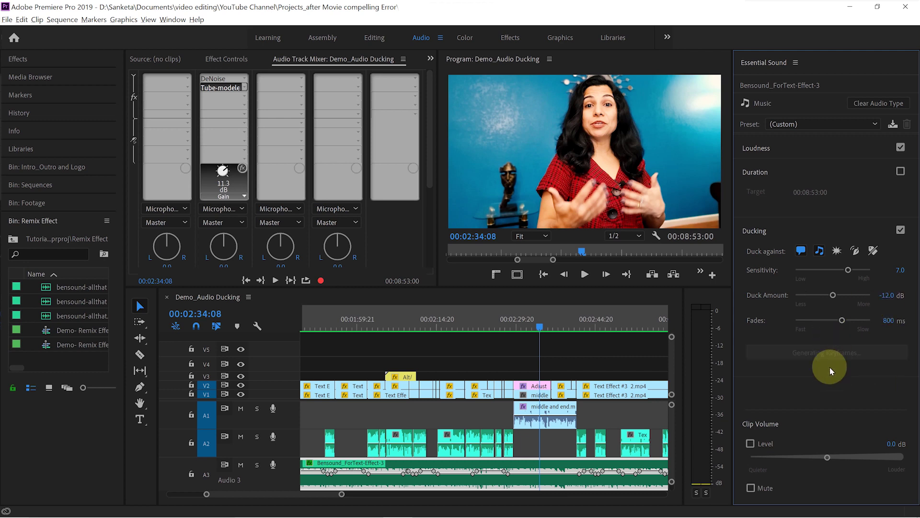
pyautogui.click(438, 330)
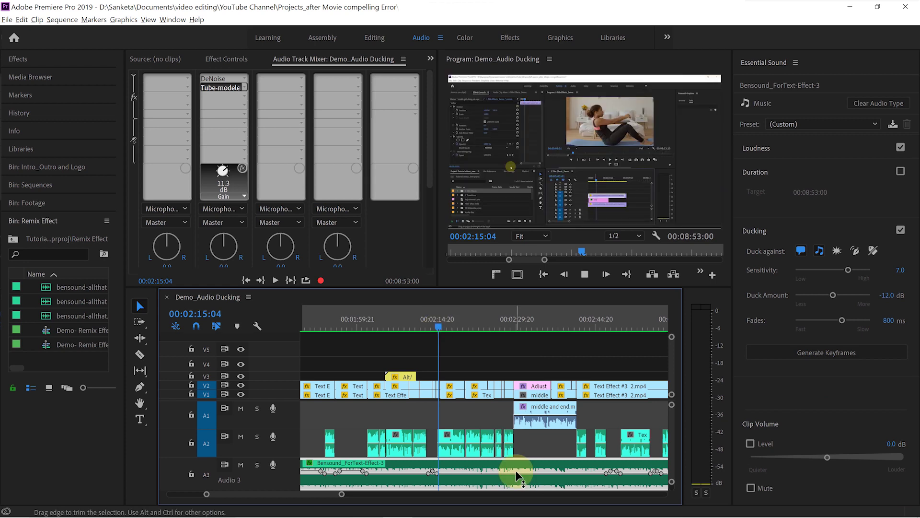
pyautogui.press('space')
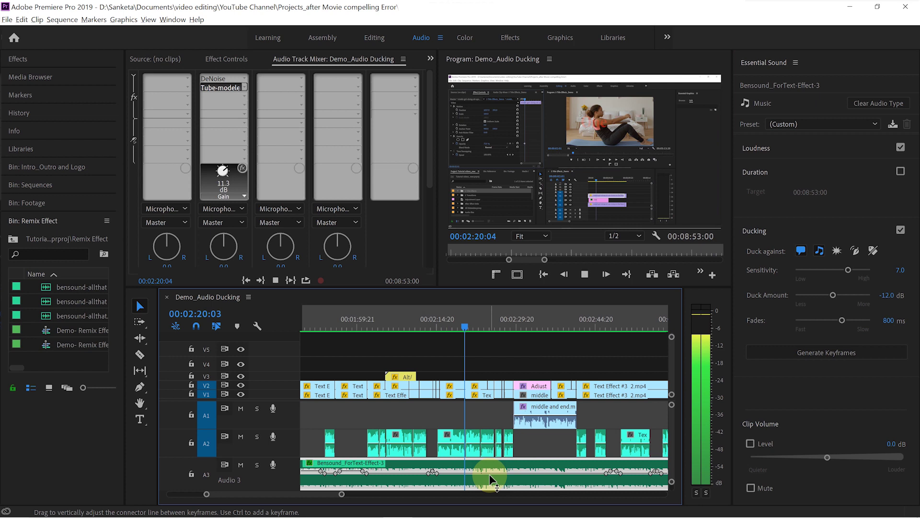
pyautogui.click(887, 294)
# Step: Return the Duck Amount to −18.0 dB and confirm it
pyautogui.write('-')
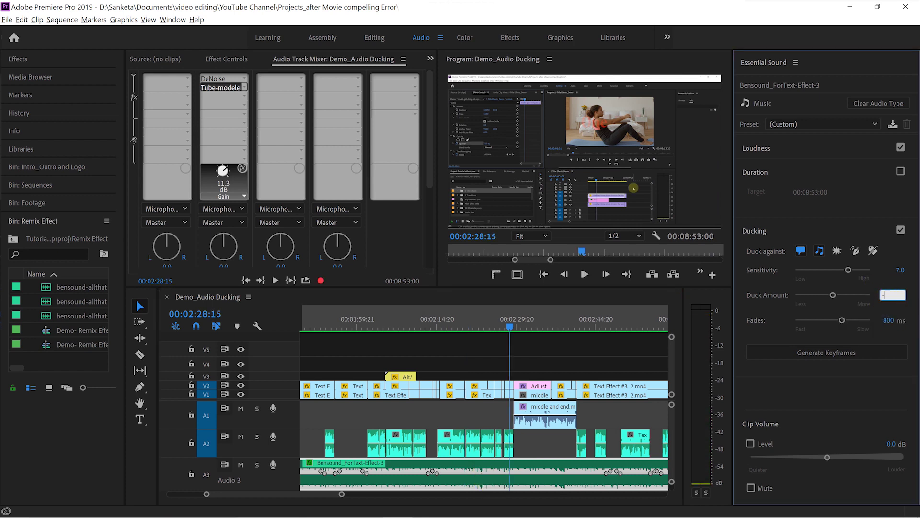
pyautogui.write('10')
pyautogui.press('Return')
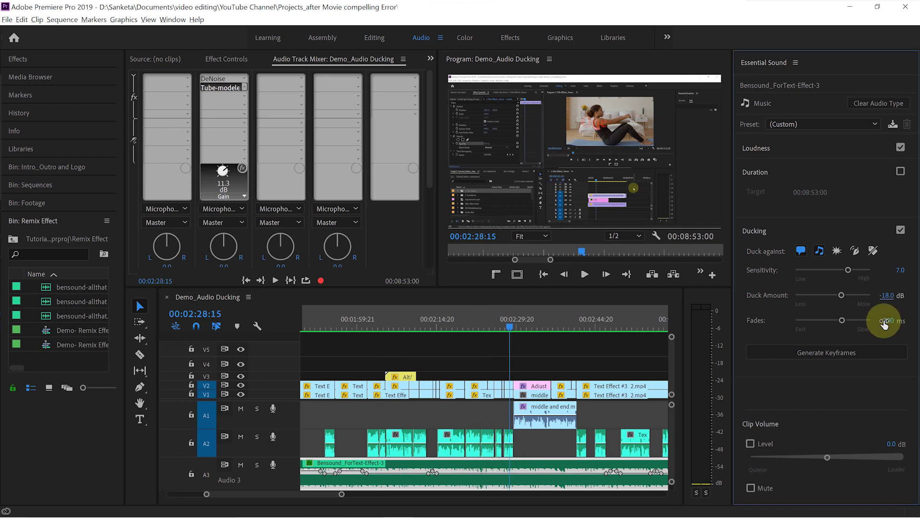
# Step: Set the ducking Fades to 200 ms and regenerate the music's ducking keyframes
pyautogui.click(887, 321)
pyautogui.press('BackSpace')
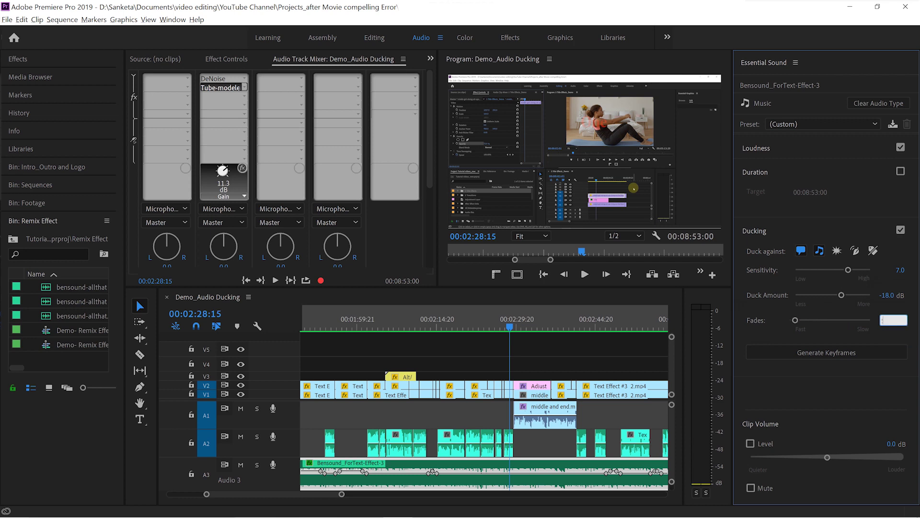
pyautogui.click(828, 352)
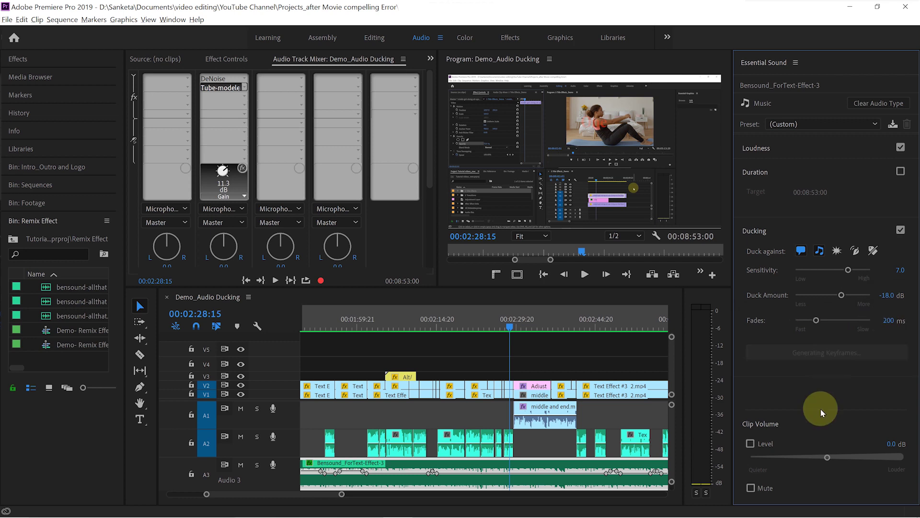
# Step: Preview the music from 00:01:35:23 to hear the shorter fades, then lengthen Fades to 895 ms
pyautogui.scroll(-3, 298, 493)
pyautogui.click(415, 328)
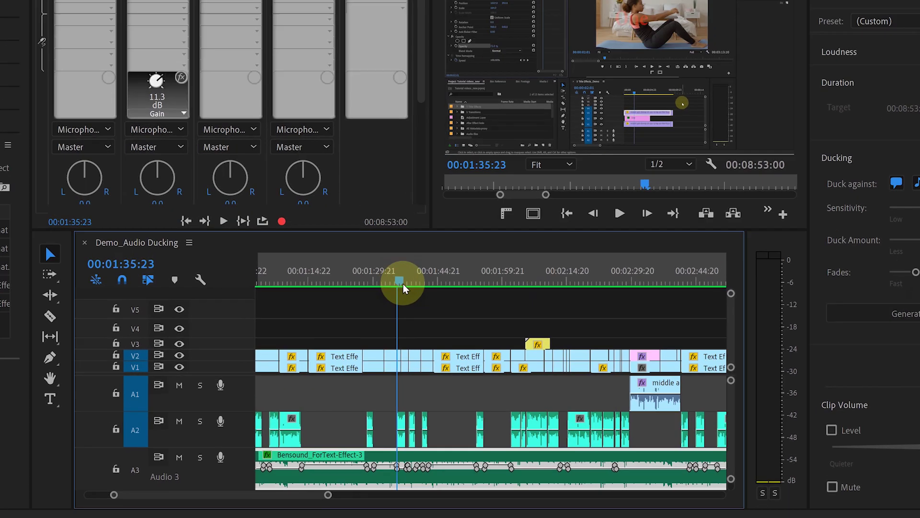
pyautogui.moveTo(403, 287); pyautogui.dragTo(391, 269)
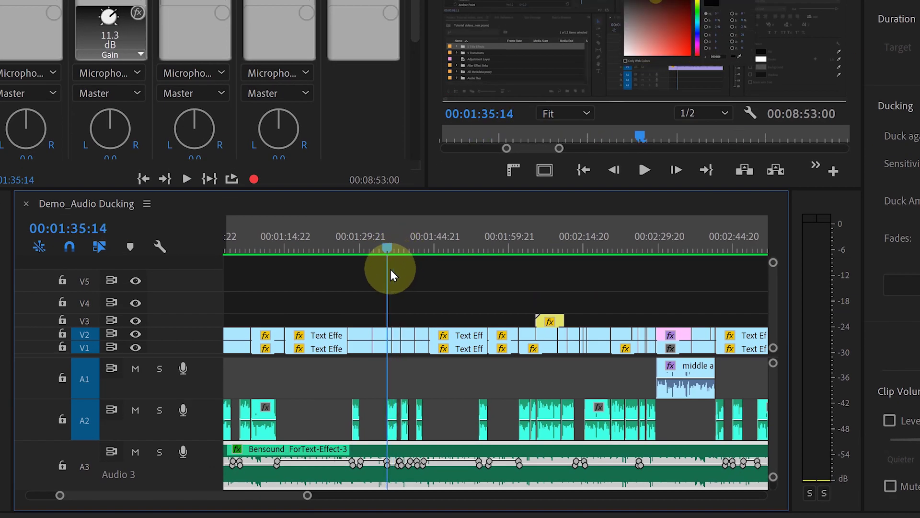
pyautogui.press('space')
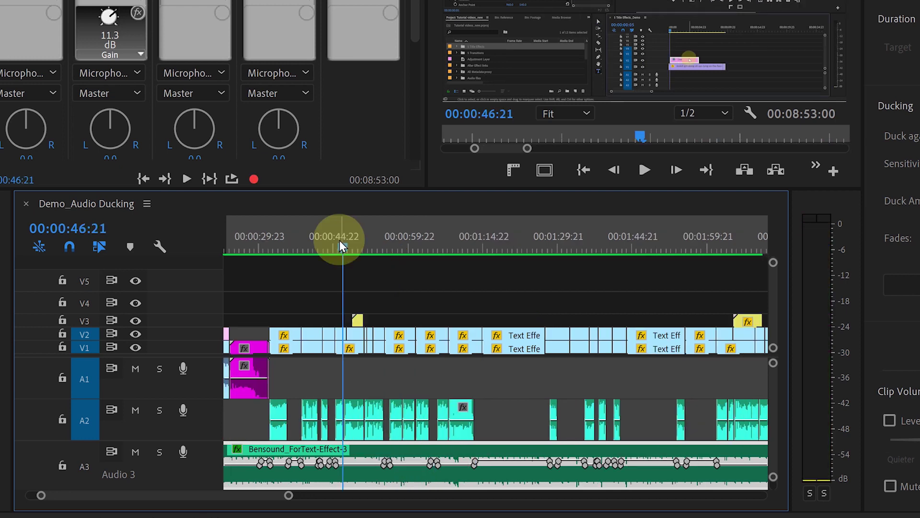
pyautogui.moveTo(339, 240); pyautogui.dragTo(353, 263)
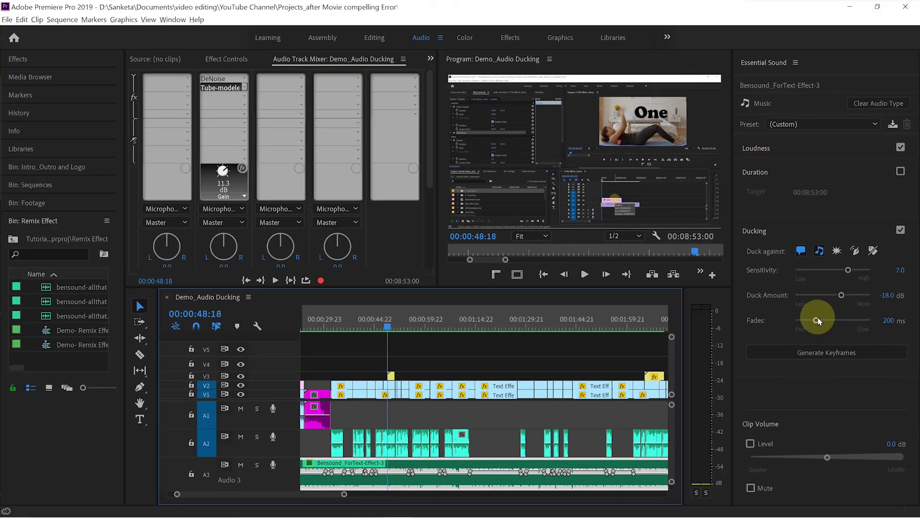
pyautogui.moveTo(817, 320); pyautogui.dragTo(844, 321)
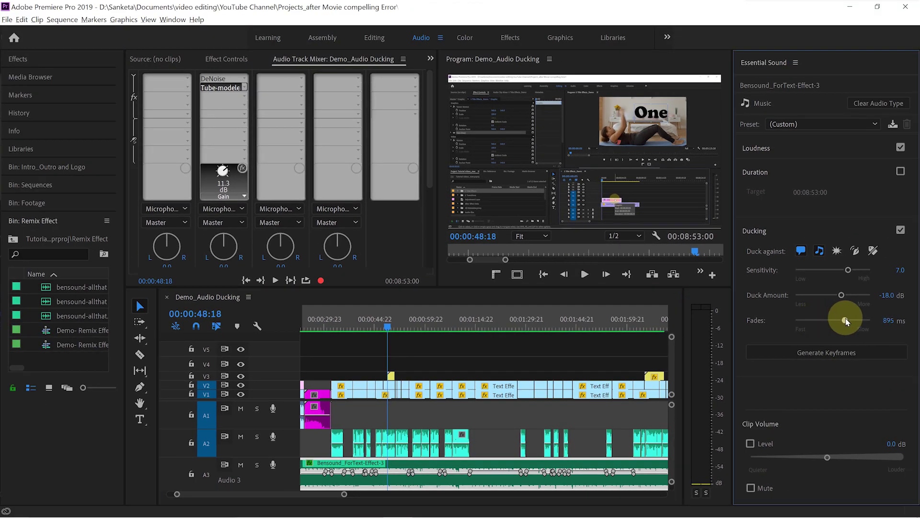
# Step: Enter 800 ms as the Bensound music's ducking Fades value
pyautogui.click(889, 321)
pyautogui.write('800')
pyautogui.press('Return')
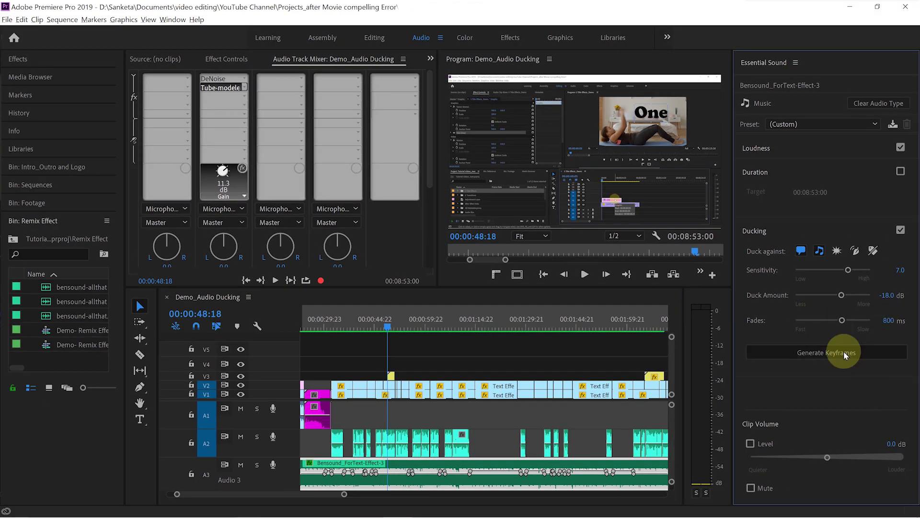